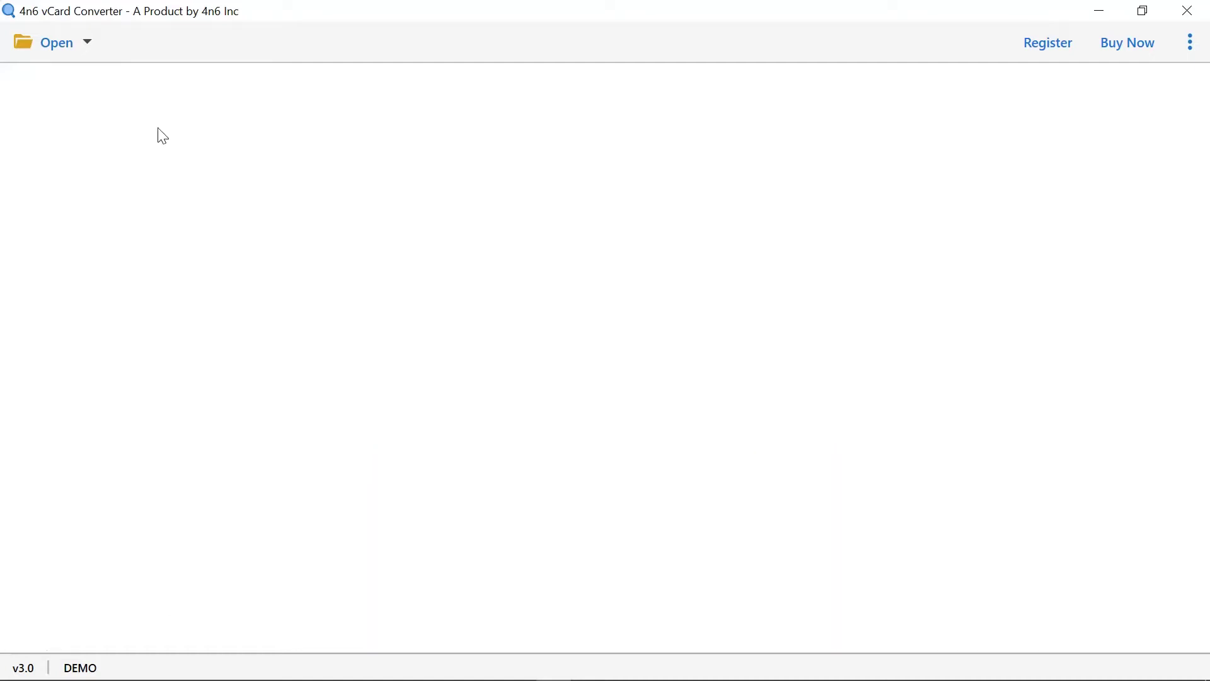
Load Contacts.vcf through Open > Choose Files so its 546 vCard entries are listed.
click(90, 43)
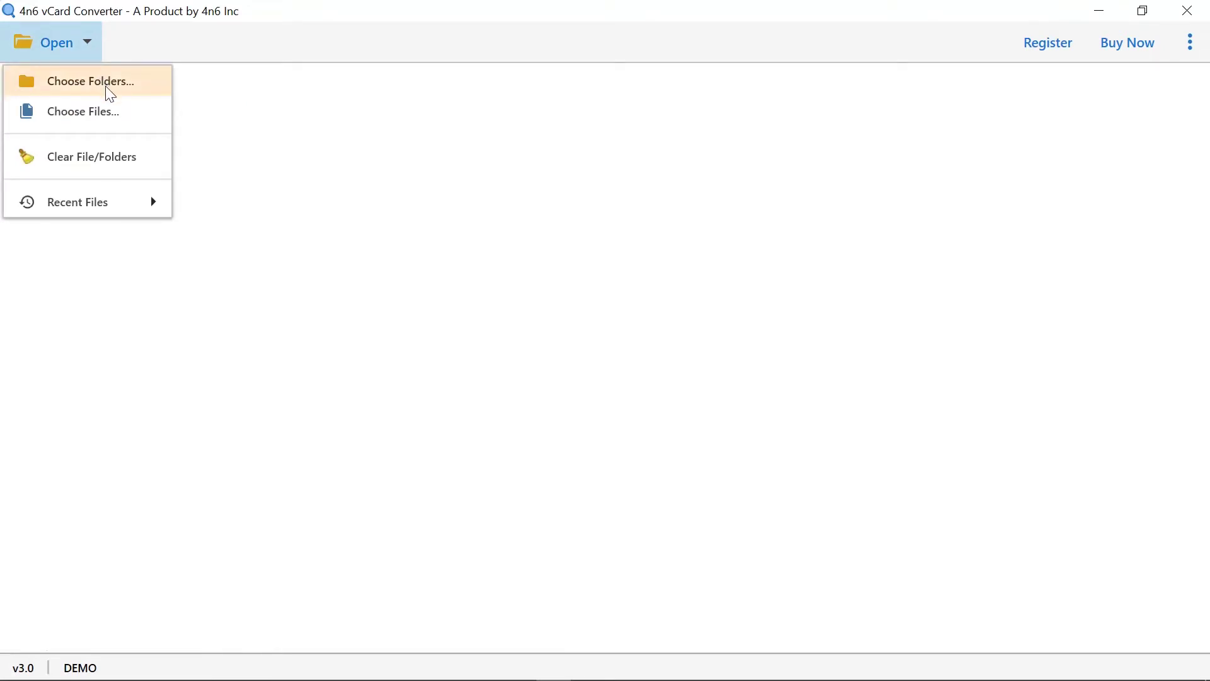
click(117, 121)
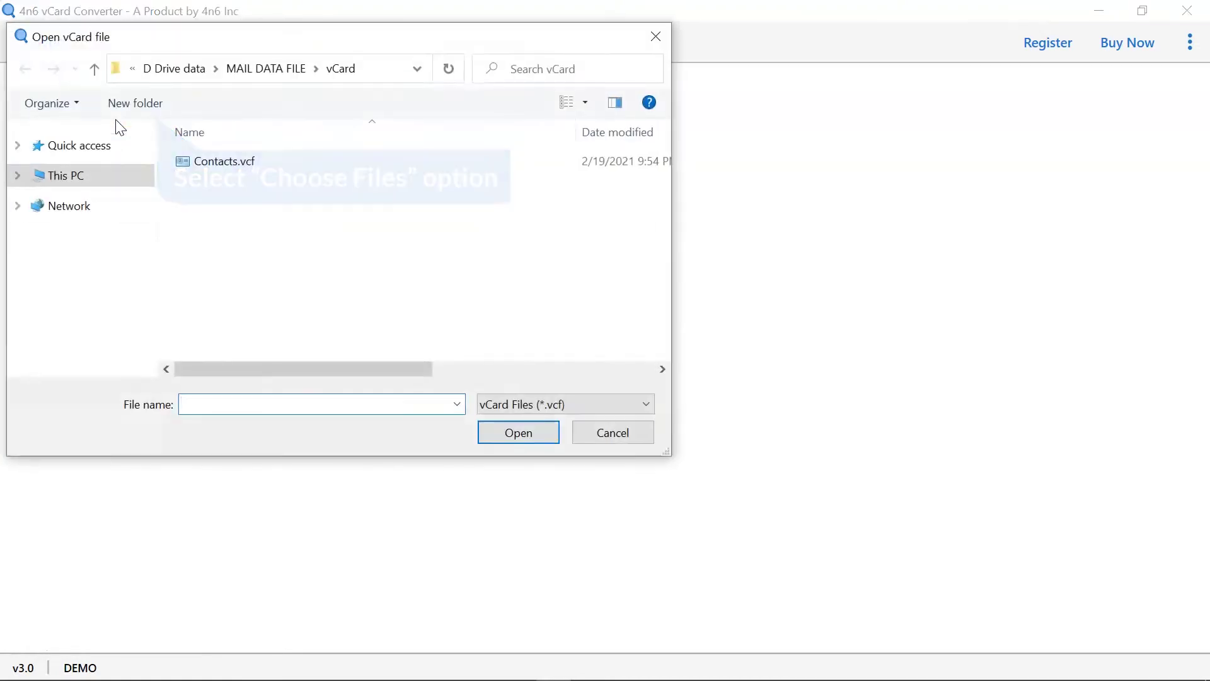
click(216, 167)
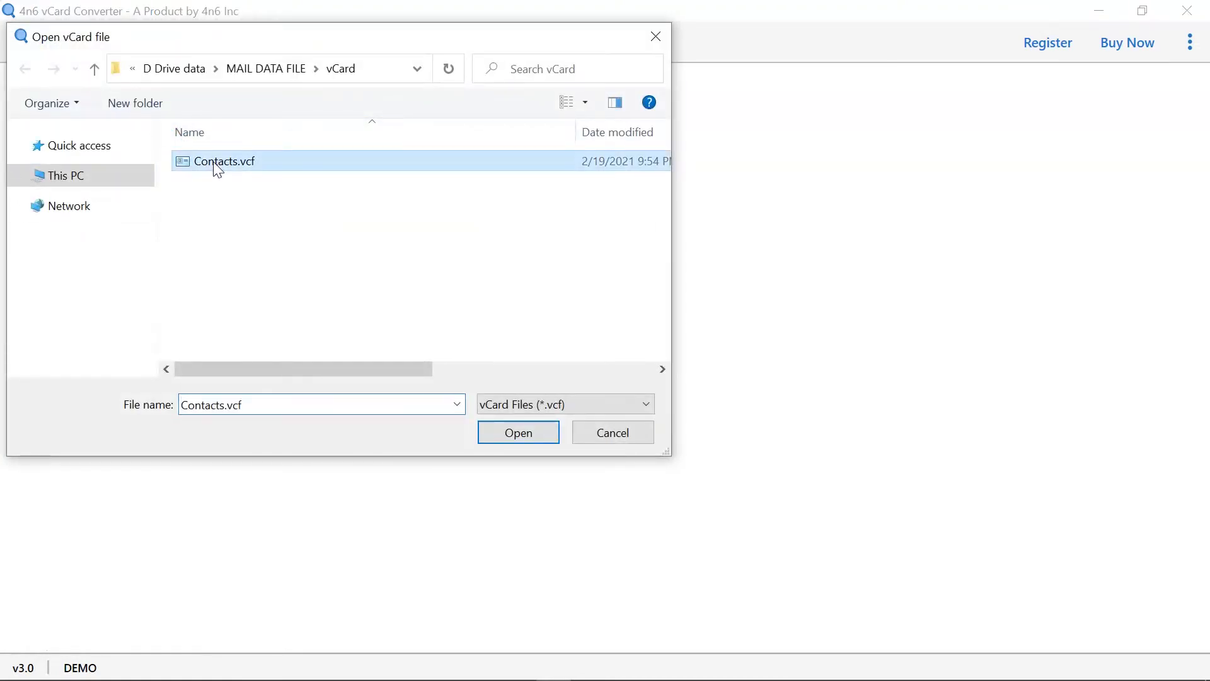
click(526, 436)
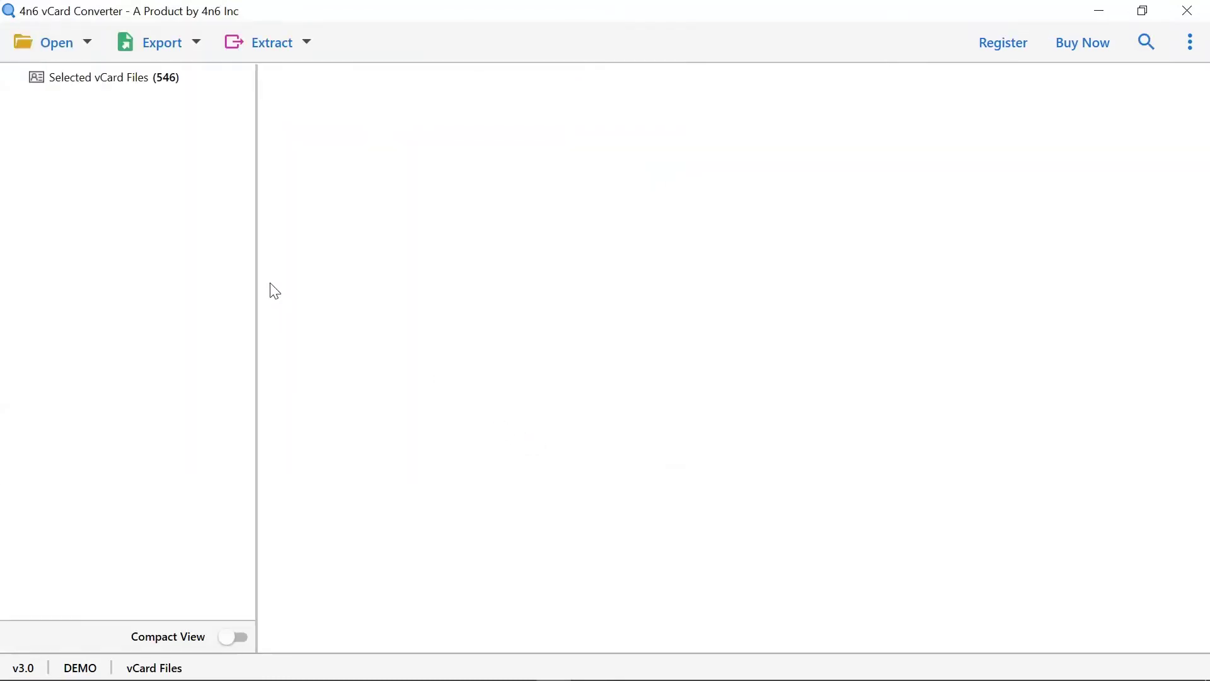
List the 546 loaded contacts, preview one, and review the Export and Extract option lists.
click(41, 81)
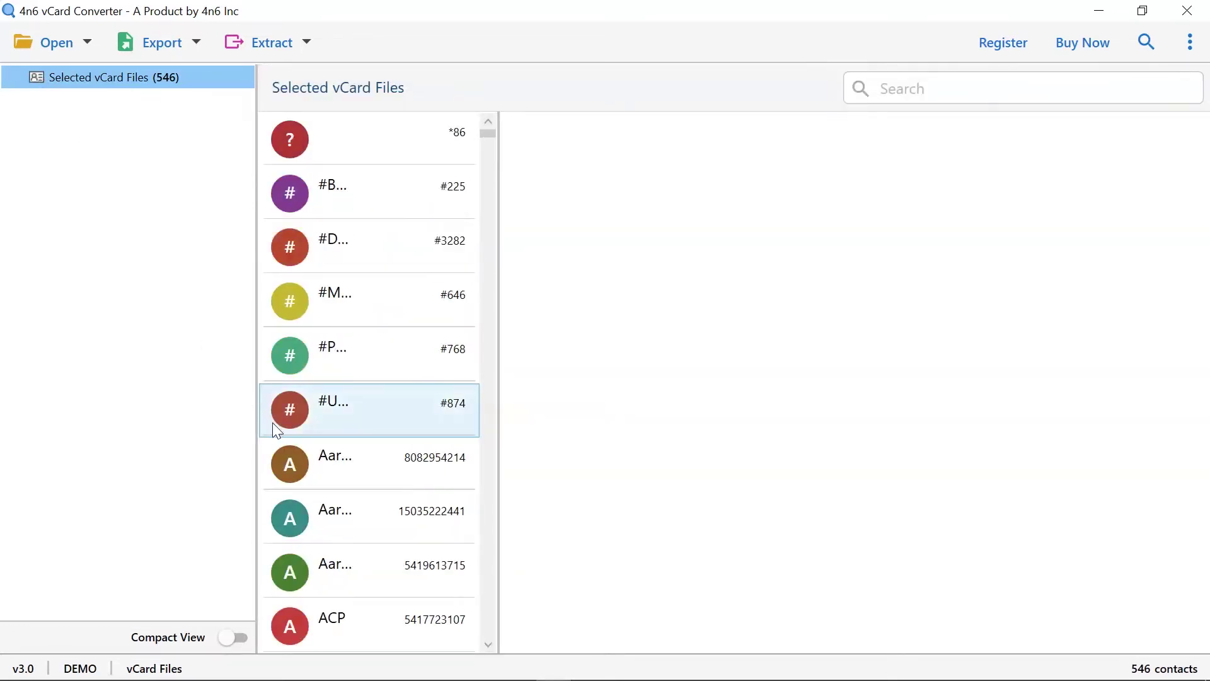
click(361, 515)
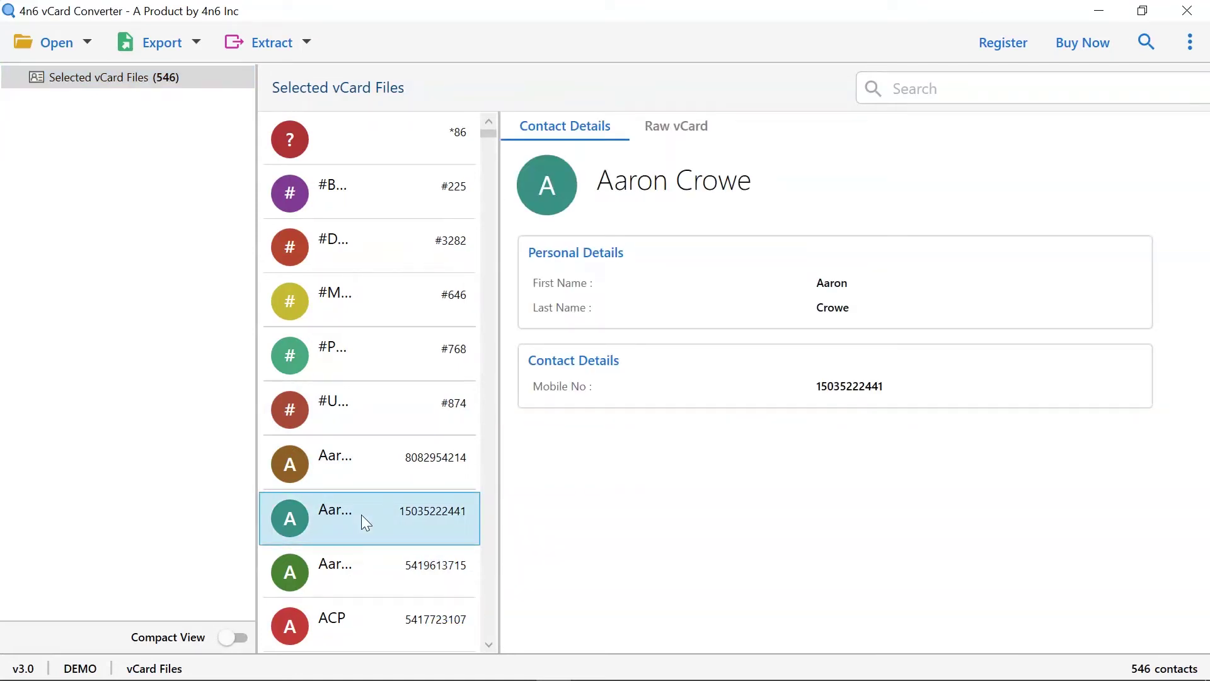
click(172, 52)
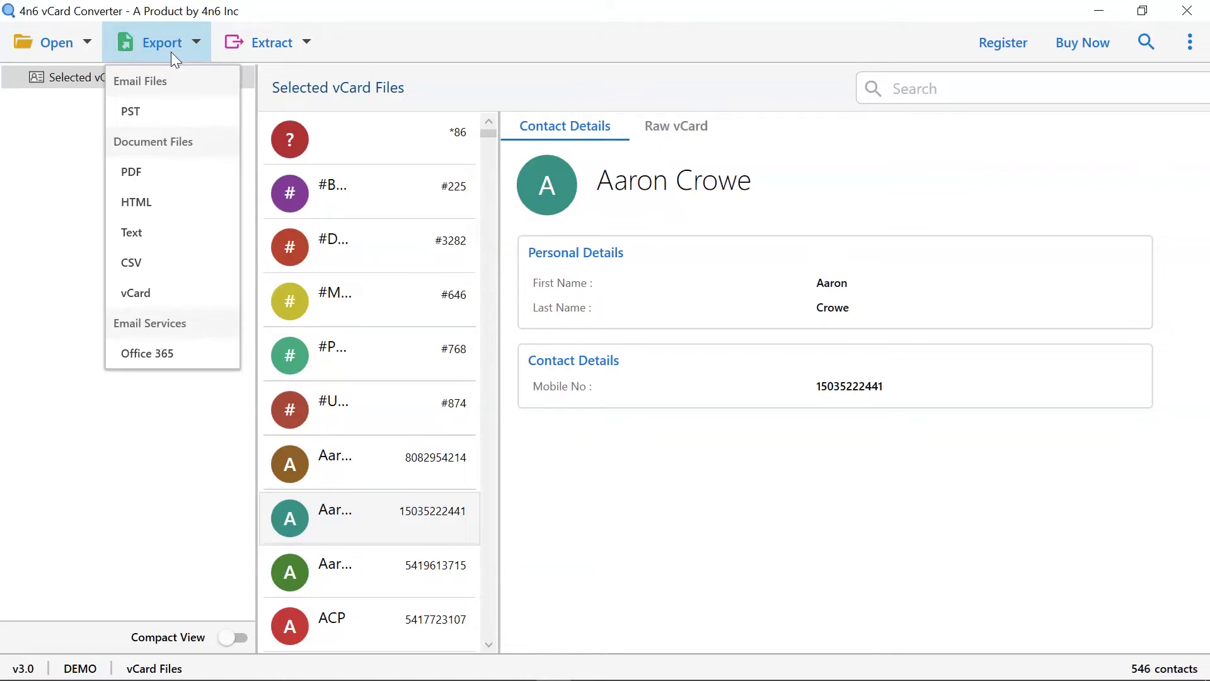
click(171, 52)
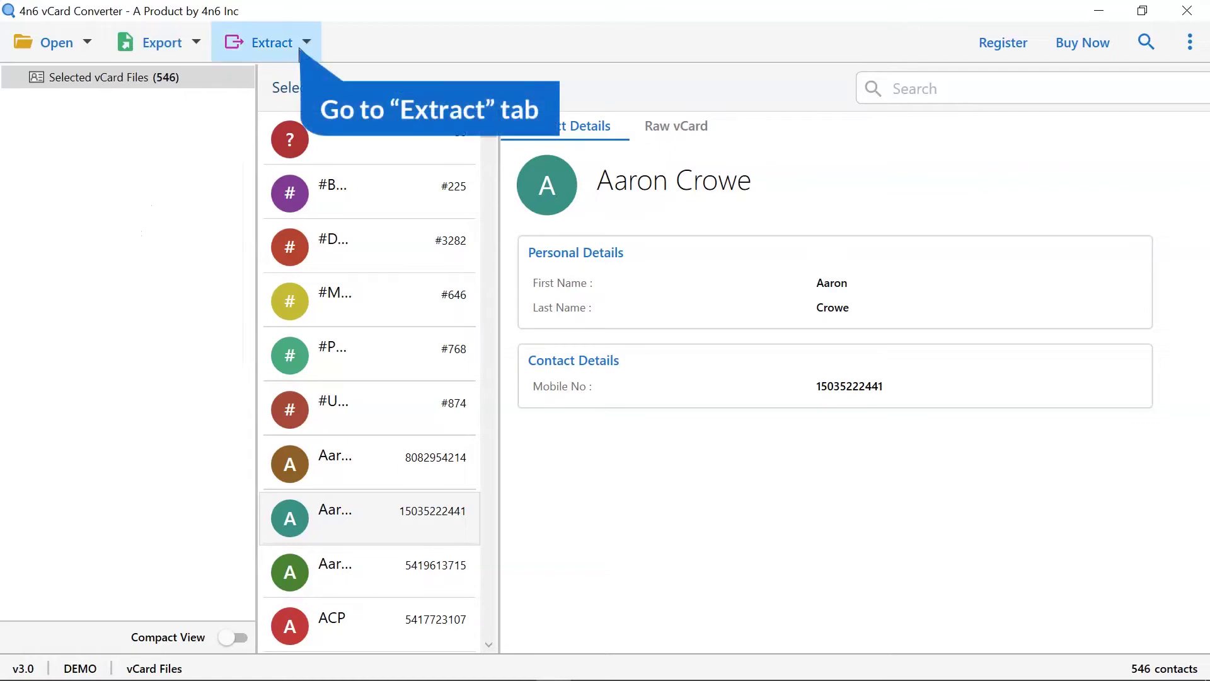
click(307, 47)
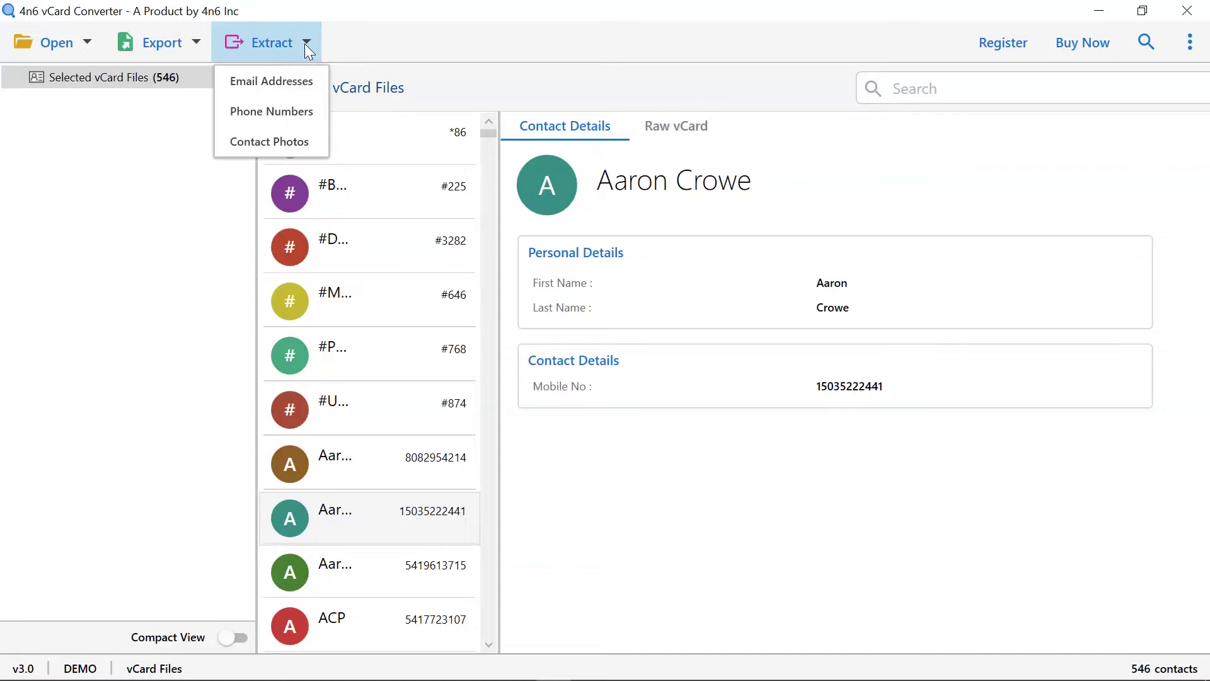
click(304, 44)
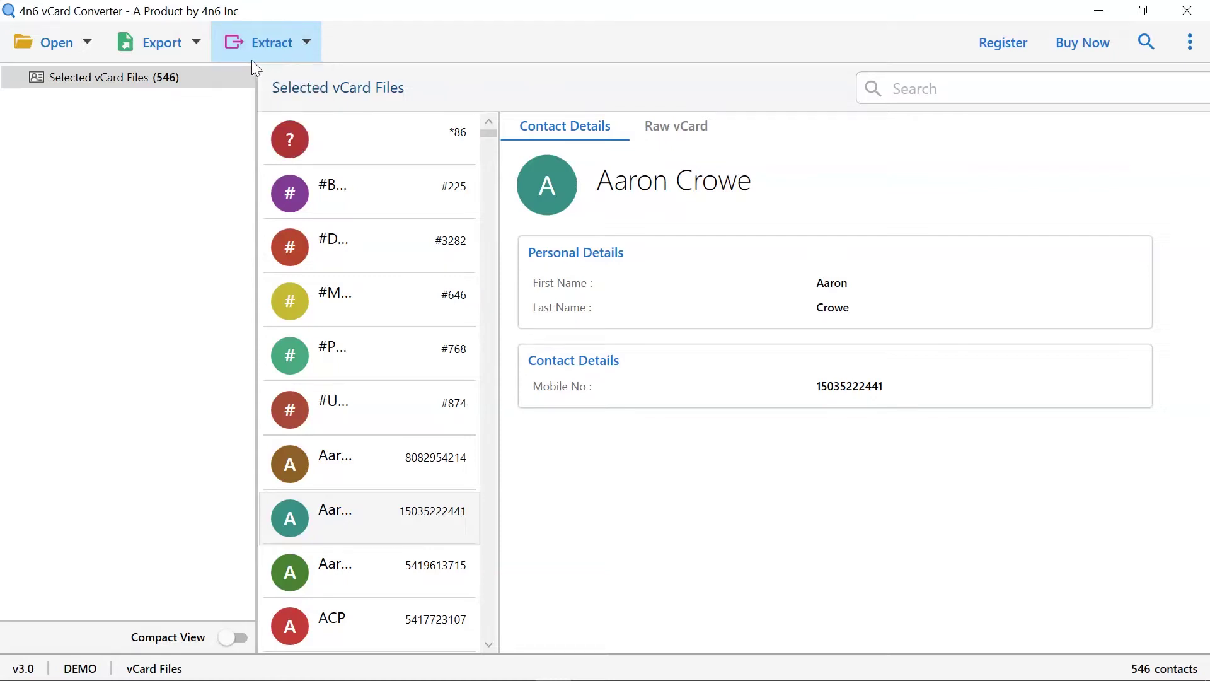
click(194, 45)
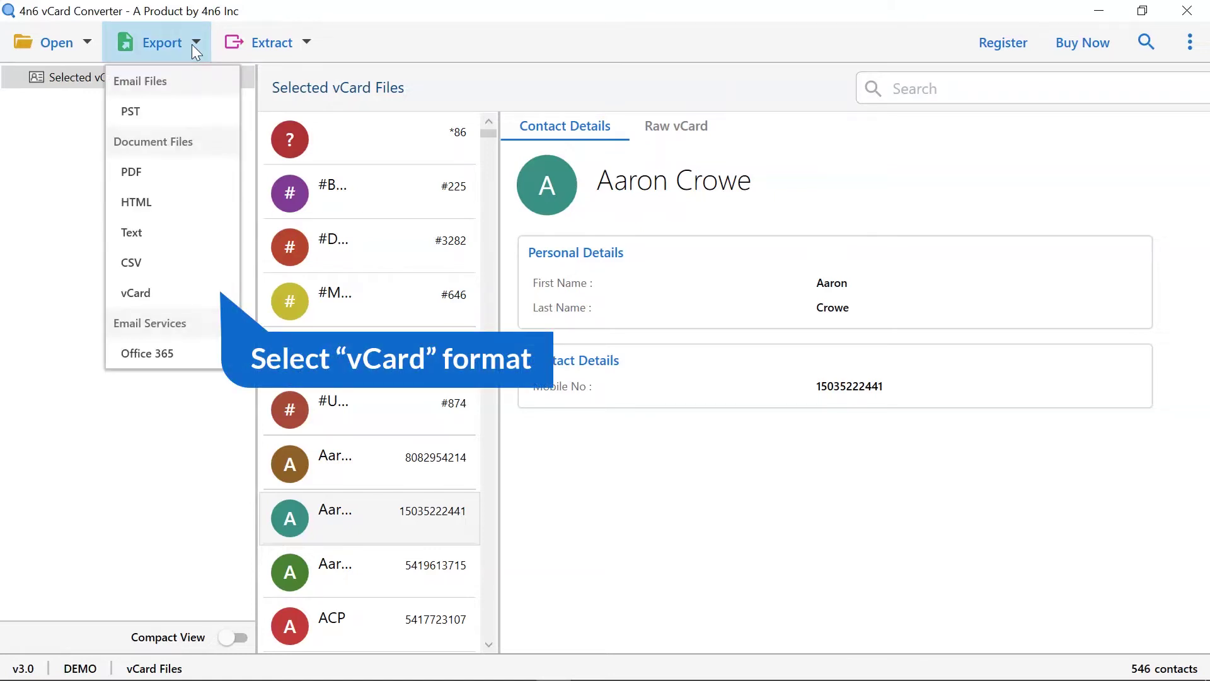
Choose vCard as the export format with Desktop\Output\vCard as the save location.
click(182, 299)
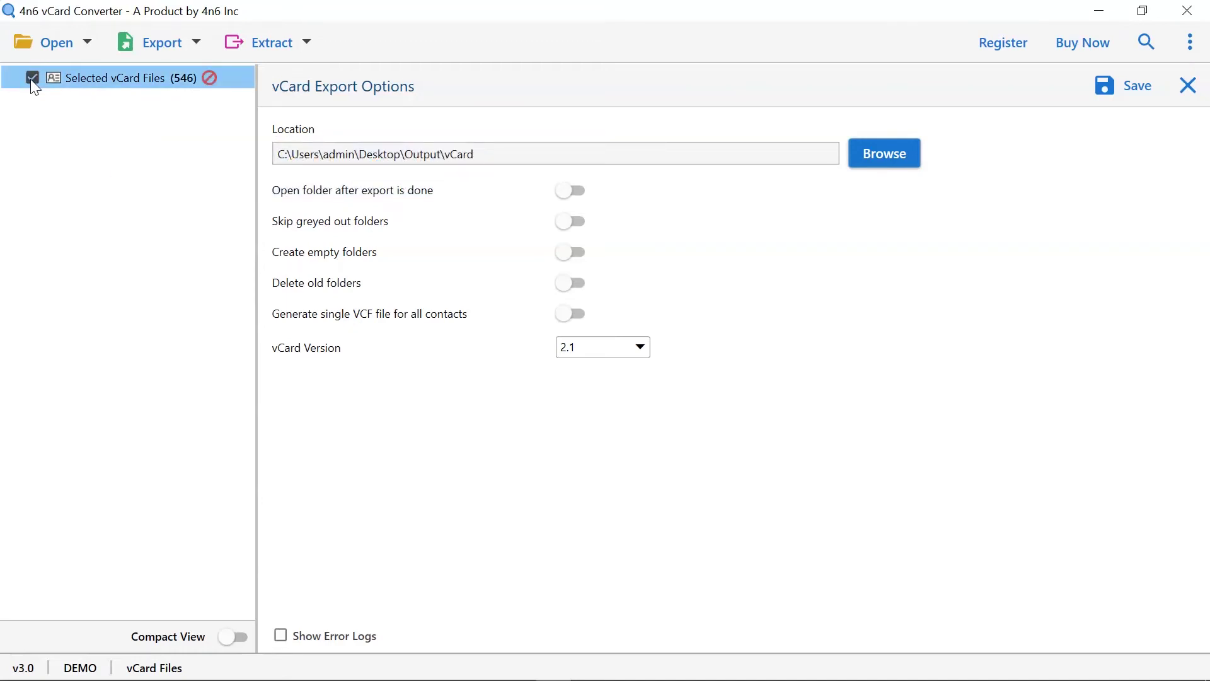
click(881, 158)
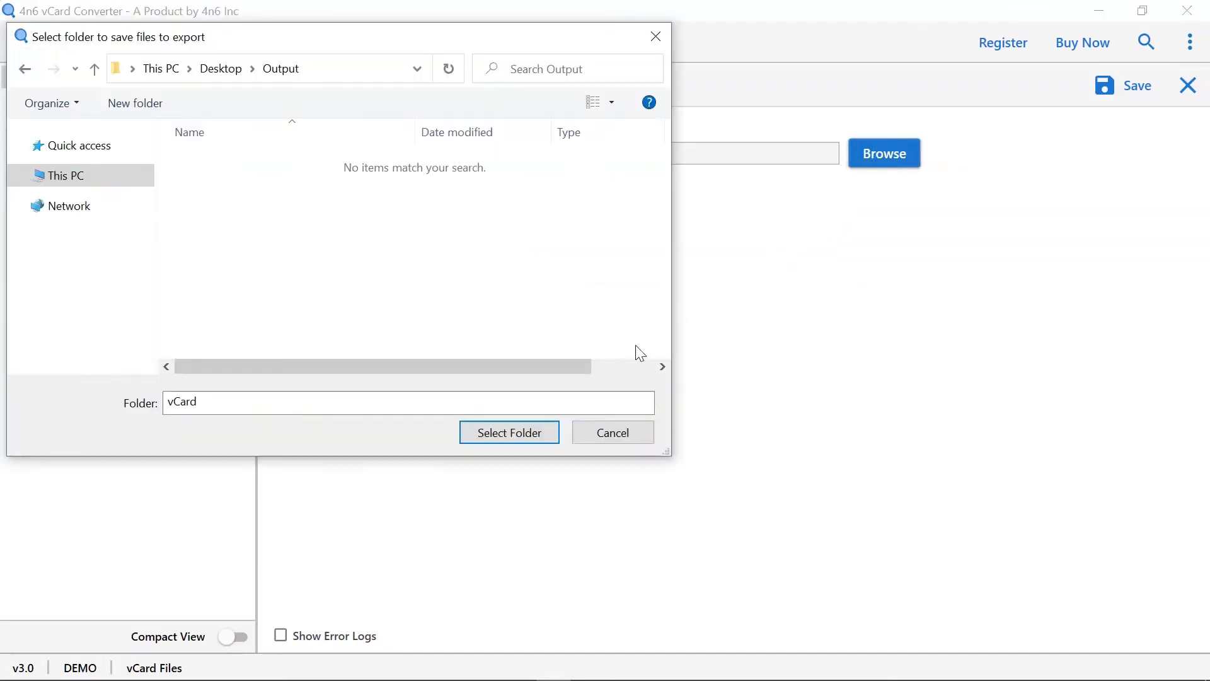
click(506, 436)
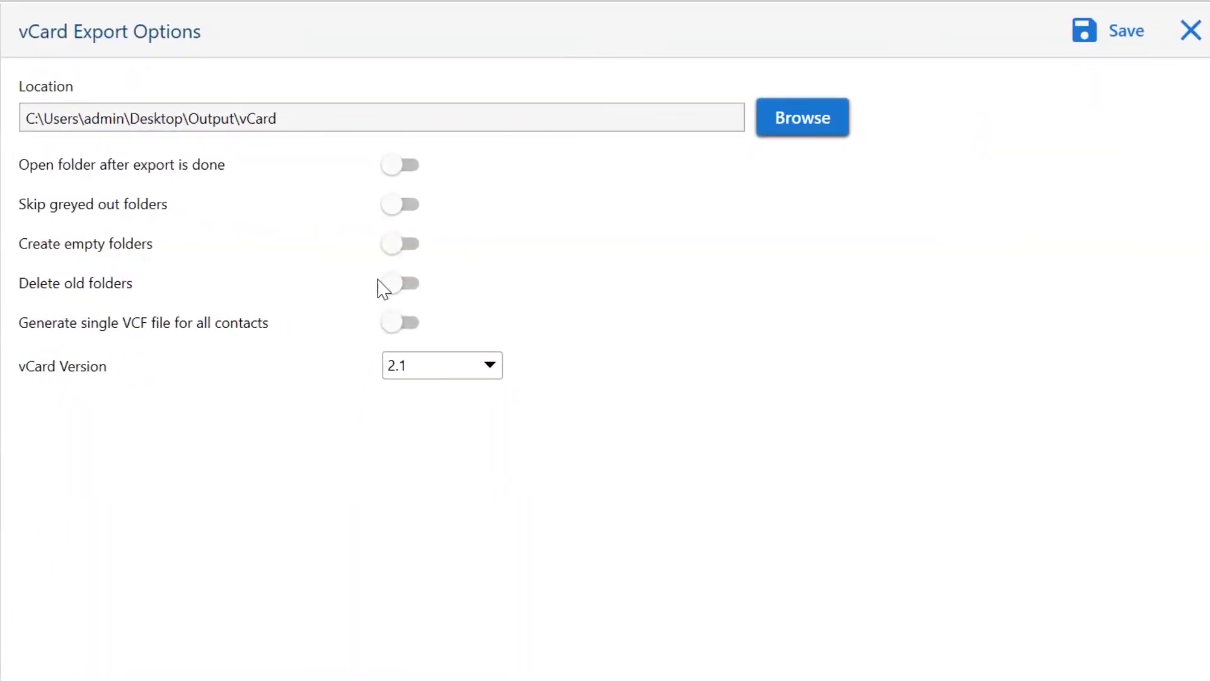
click(397, 167)
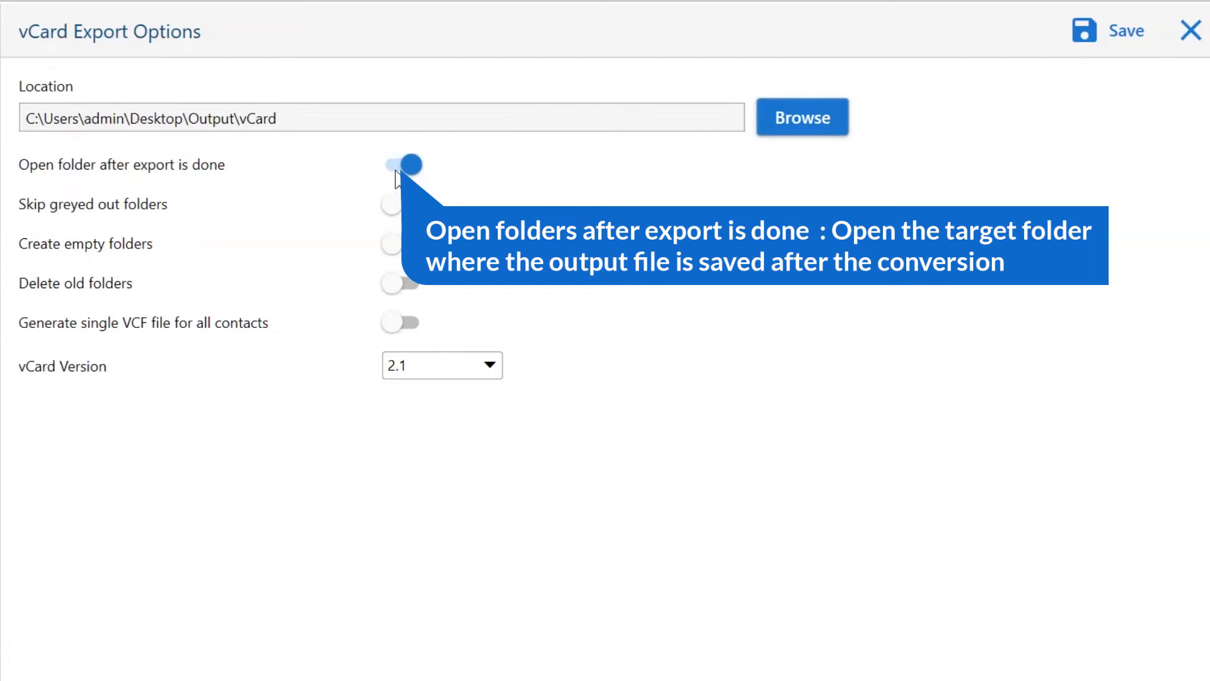
click(395, 170)
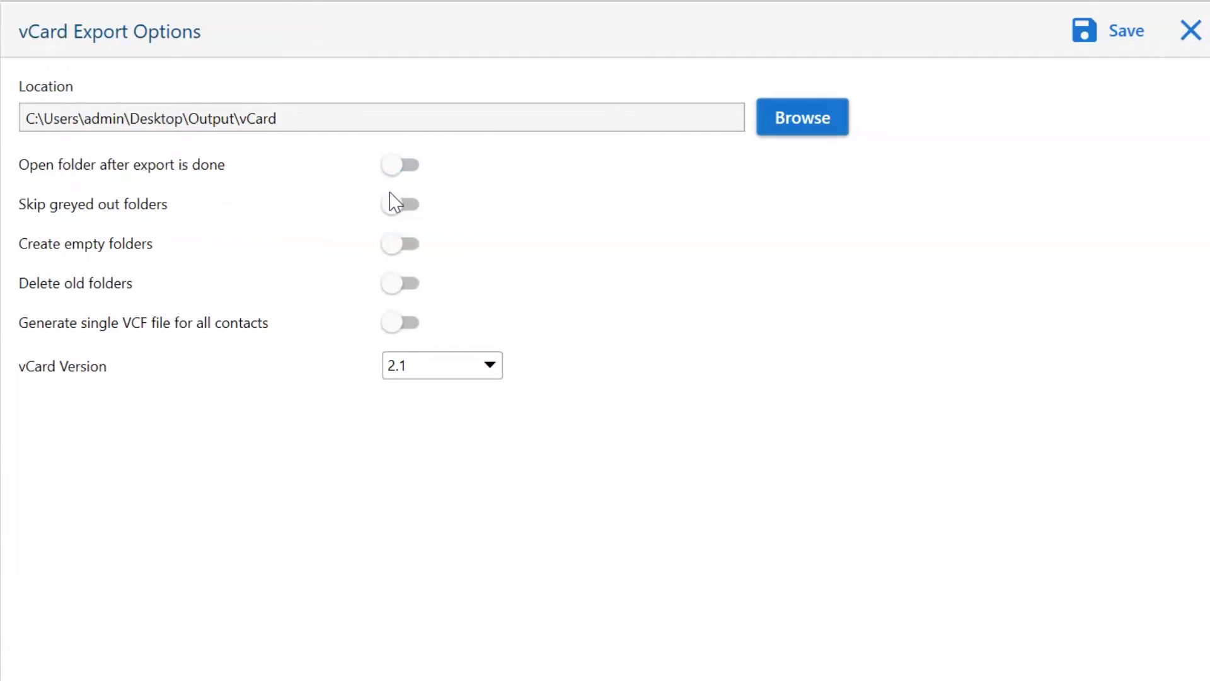
click(390, 209)
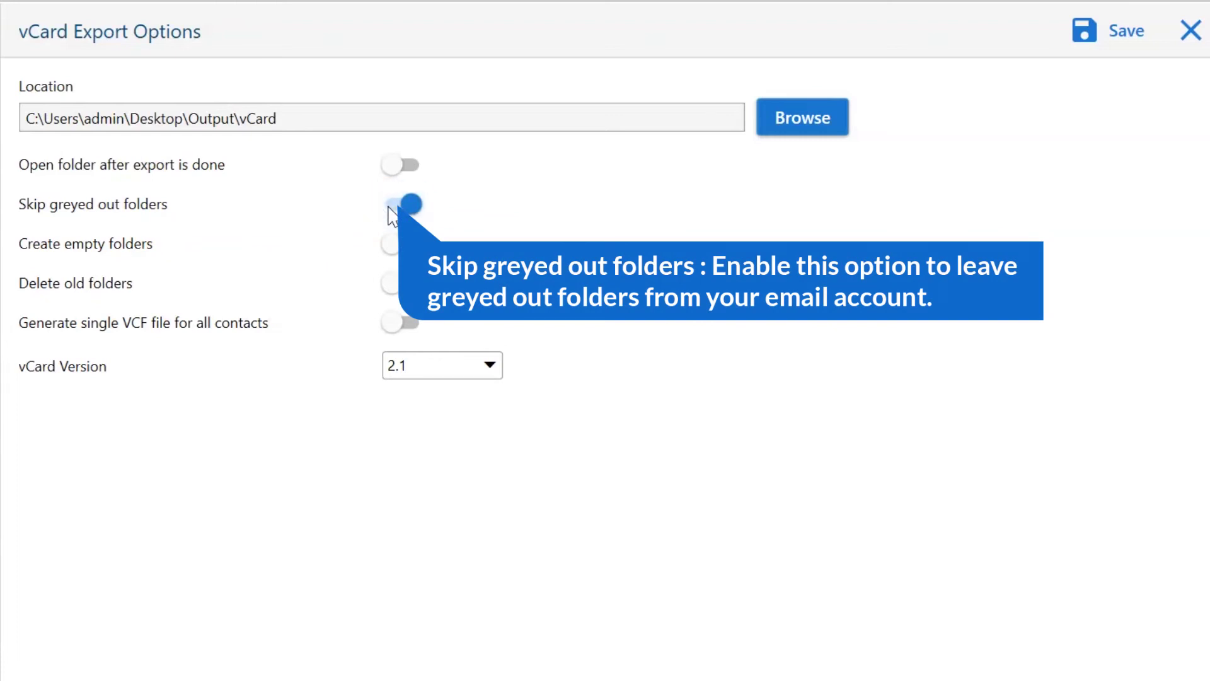
click(392, 210)
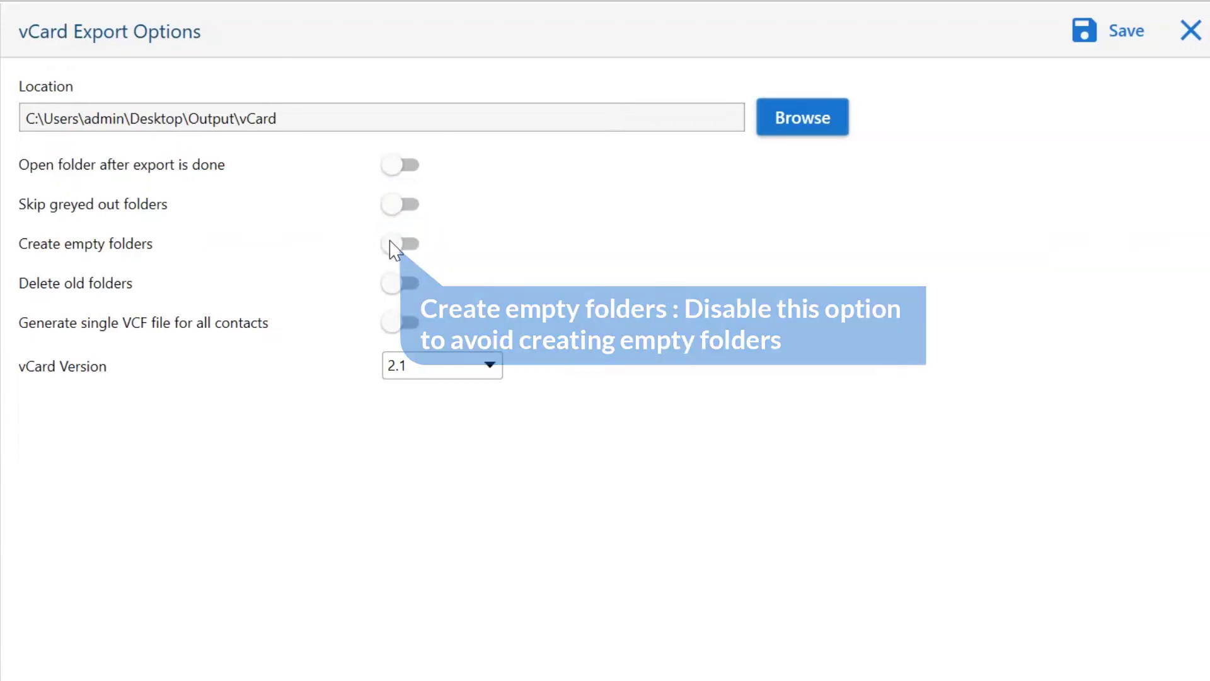
click(391, 242)
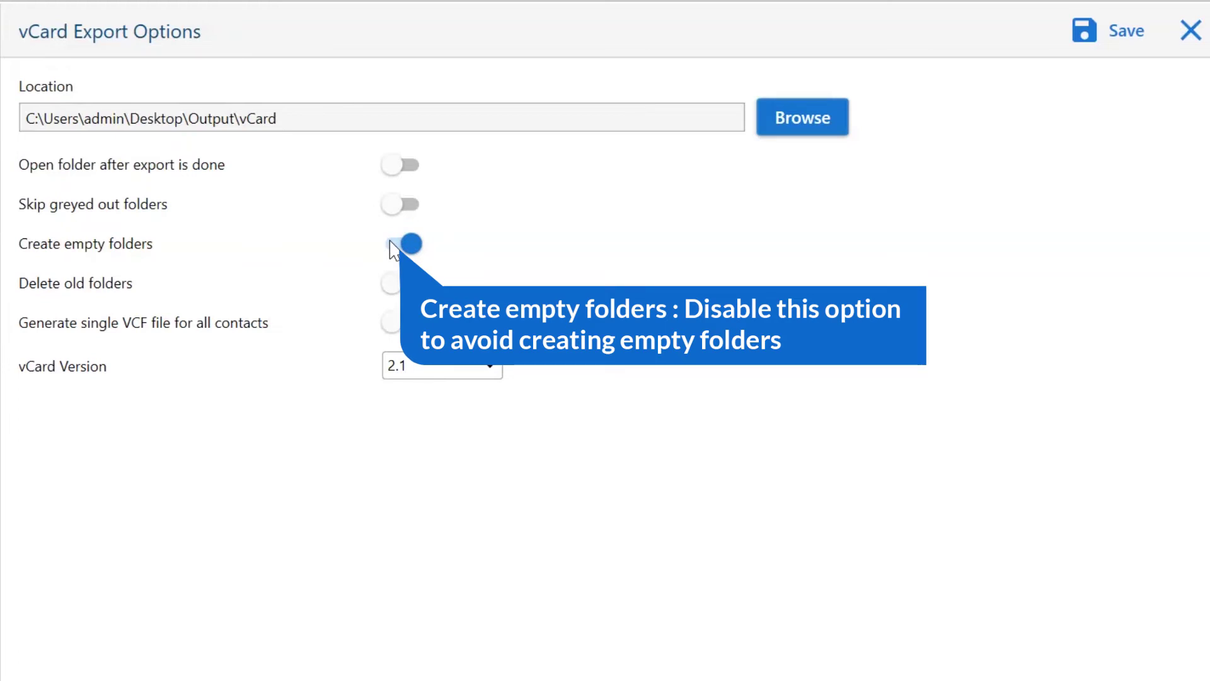
click(391, 246)
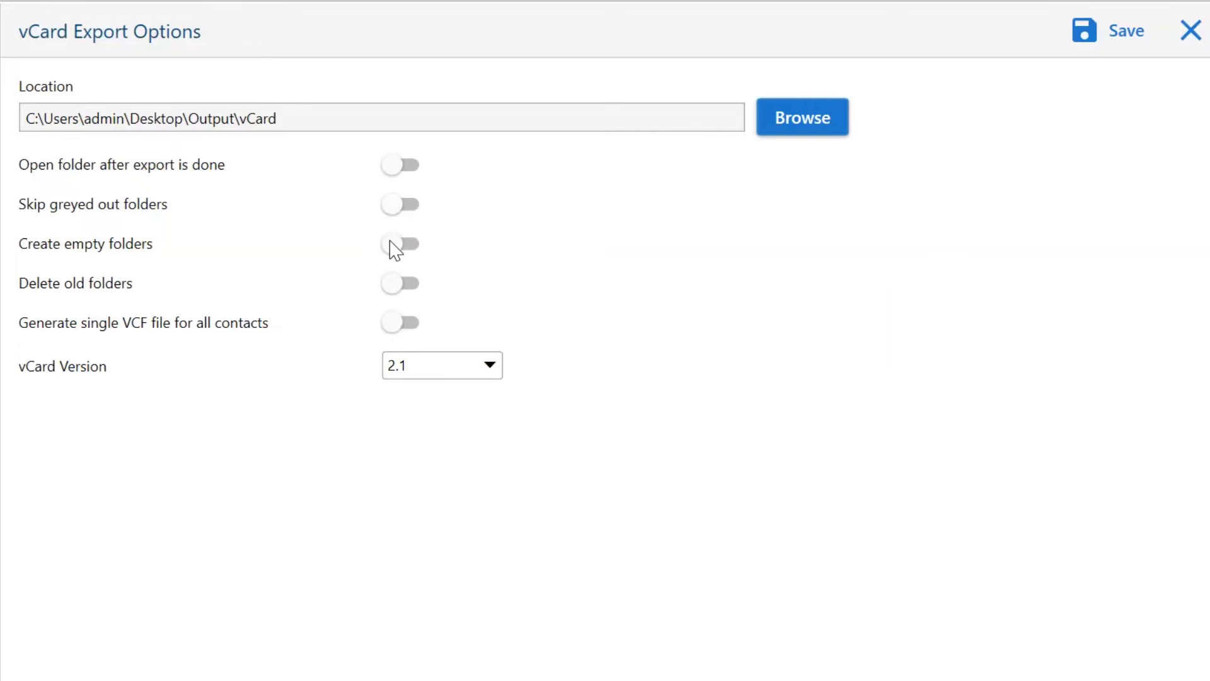
click(392, 284)
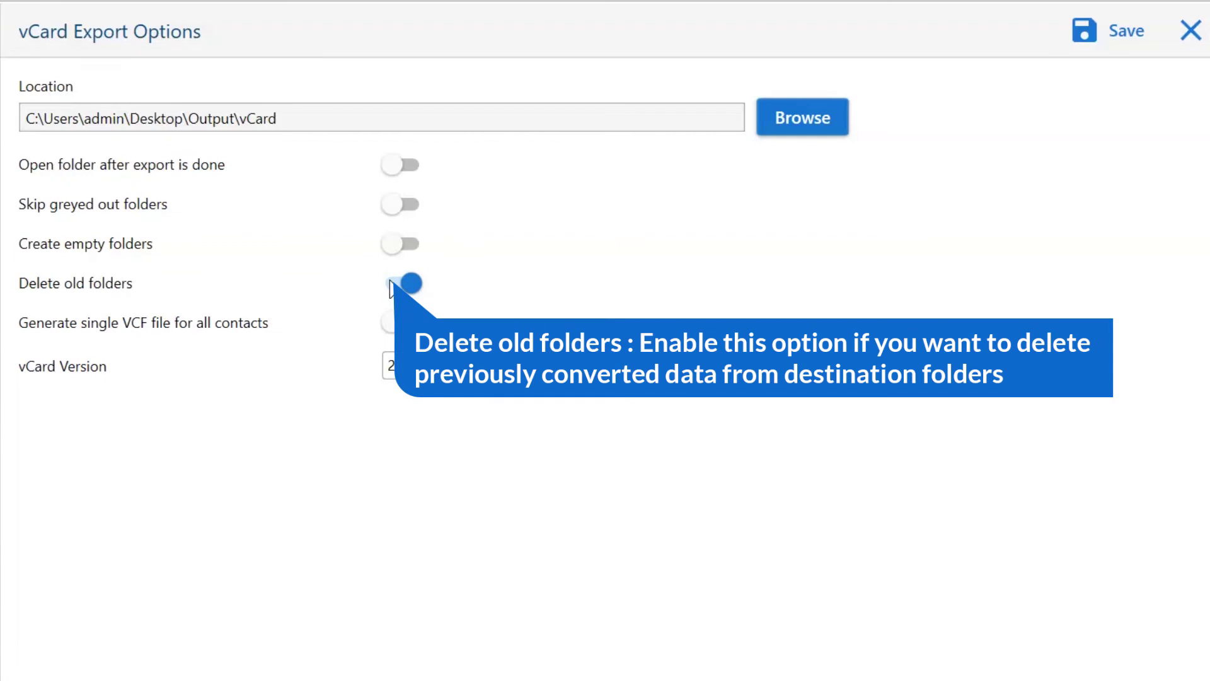
click(392, 287)
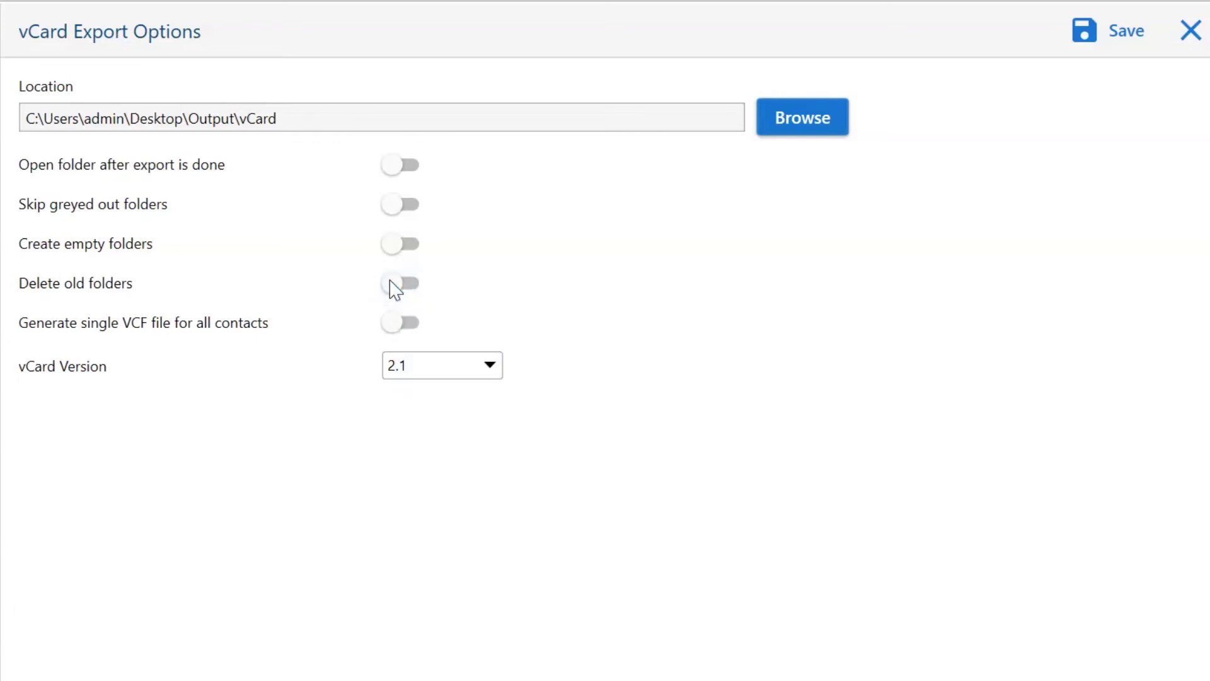
click(396, 326)
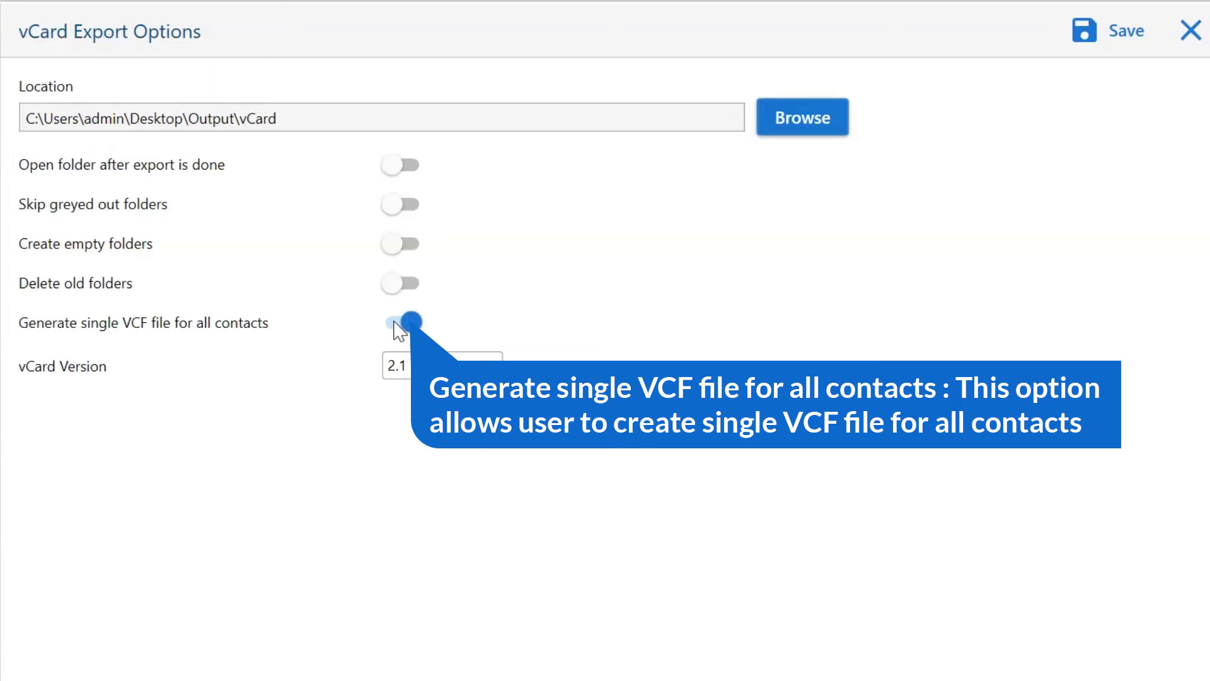
click(396, 325)
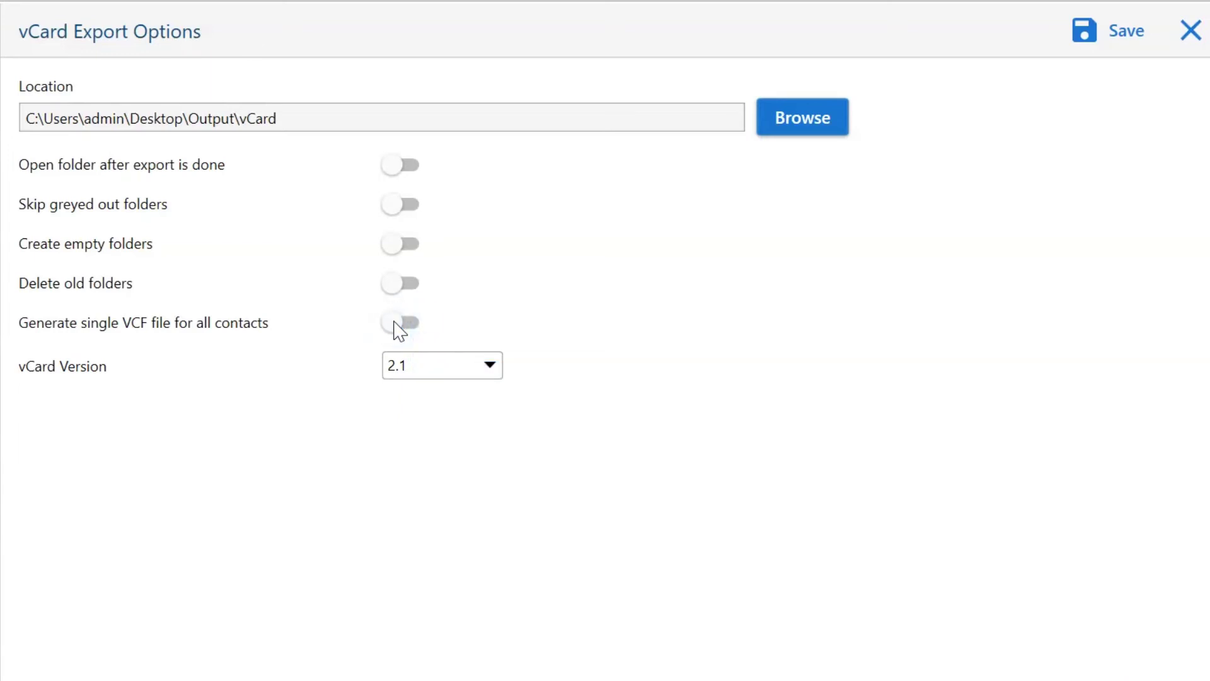
Export the contacts as vCard 2.1 files and acknowledge the demo 10-items-per-folder notice.
click(476, 376)
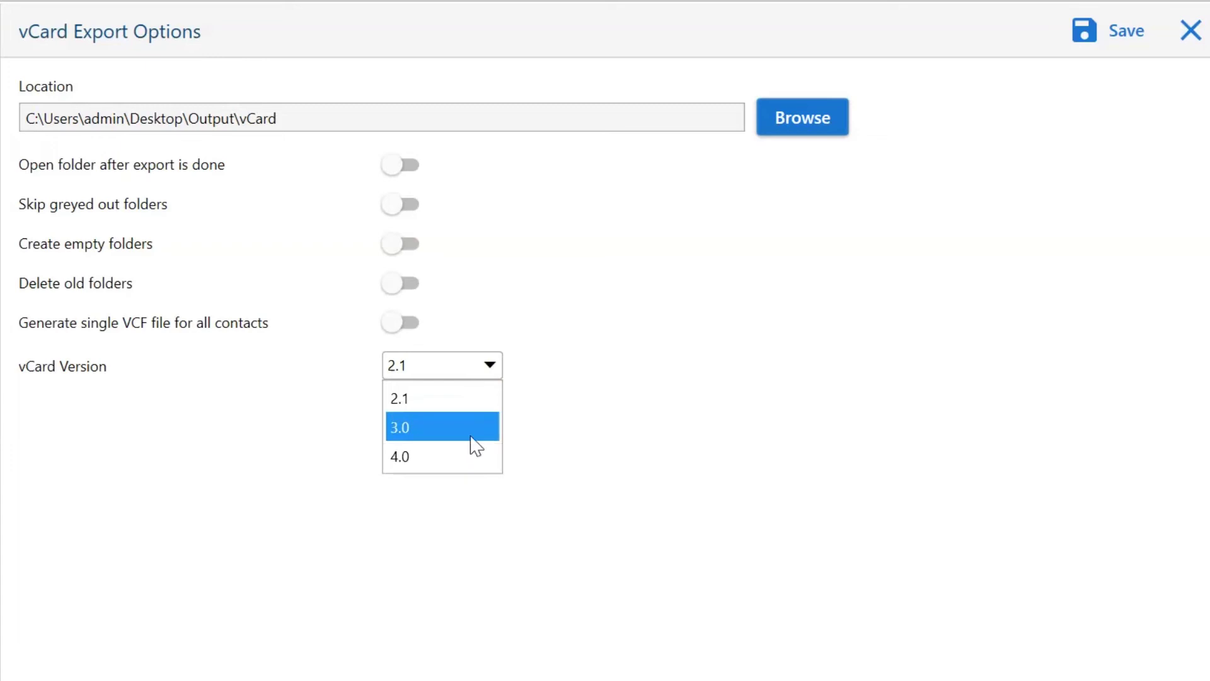
click(458, 397)
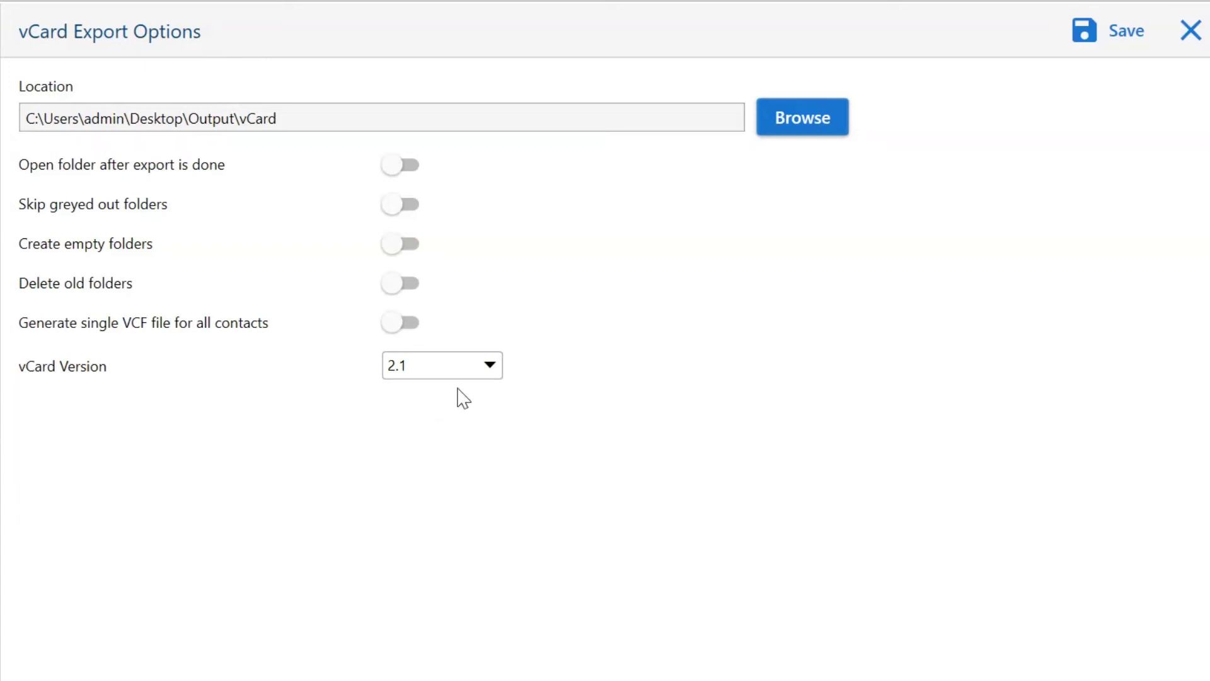
click(1117, 32)
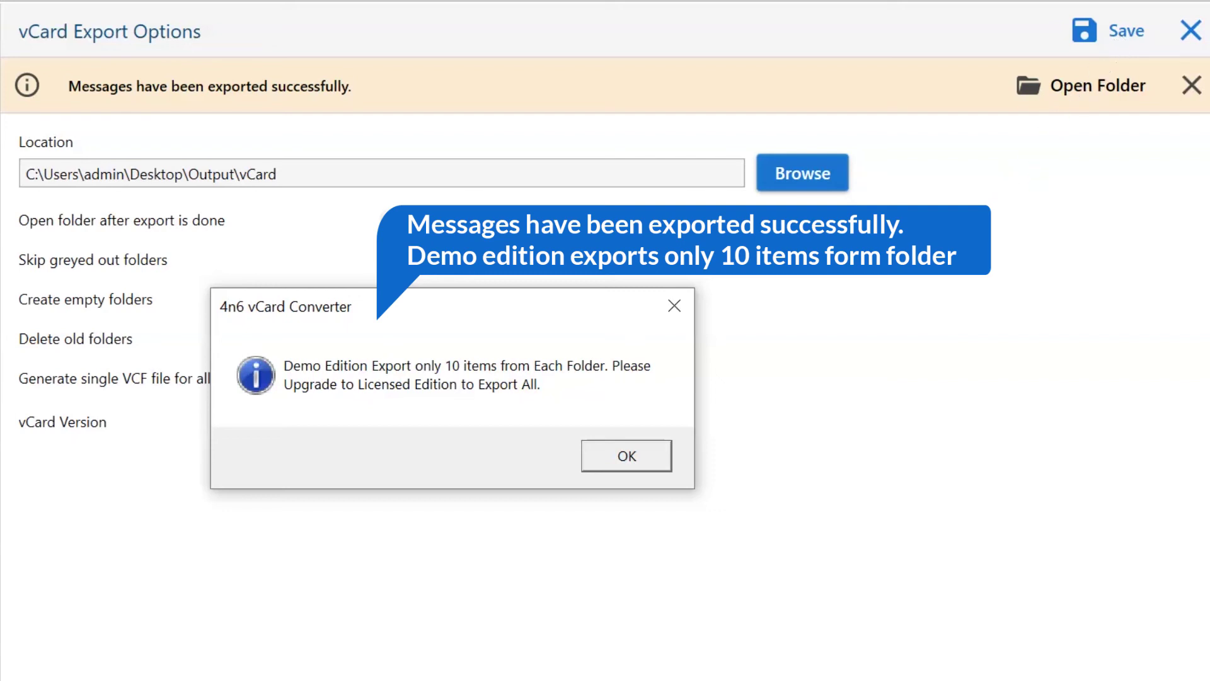
click(624, 463)
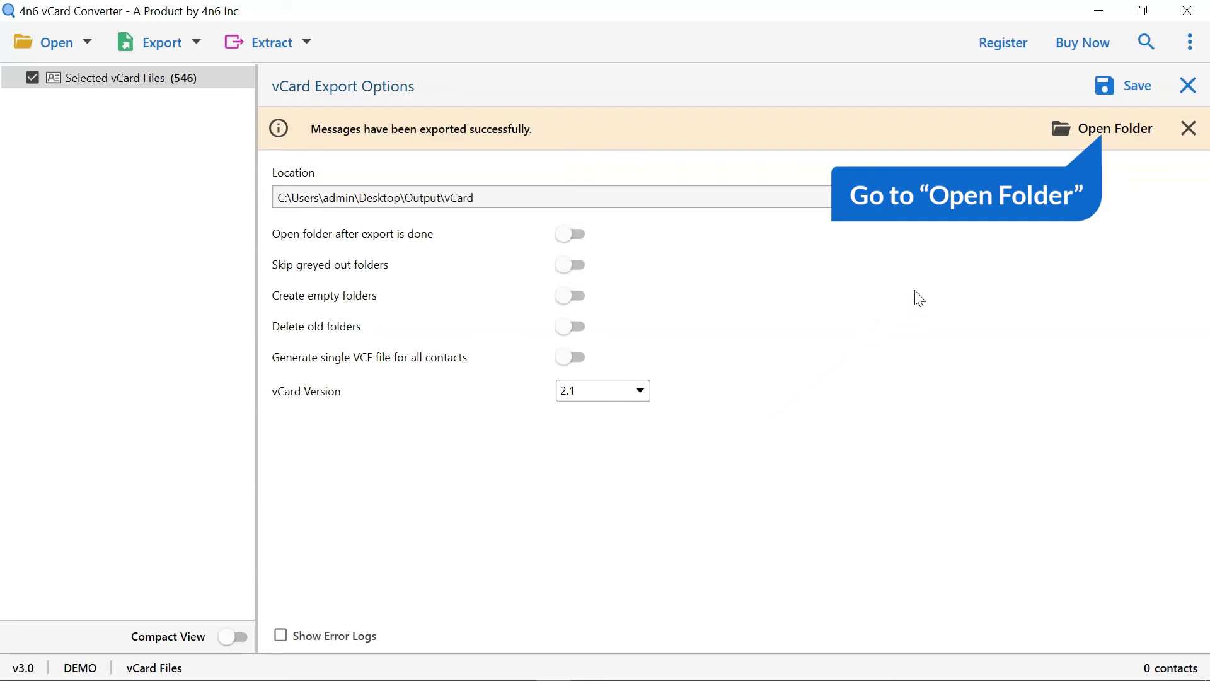
Open the export destination and its Selected vCard Files folder of 10 .vcf files.
click(1103, 128)
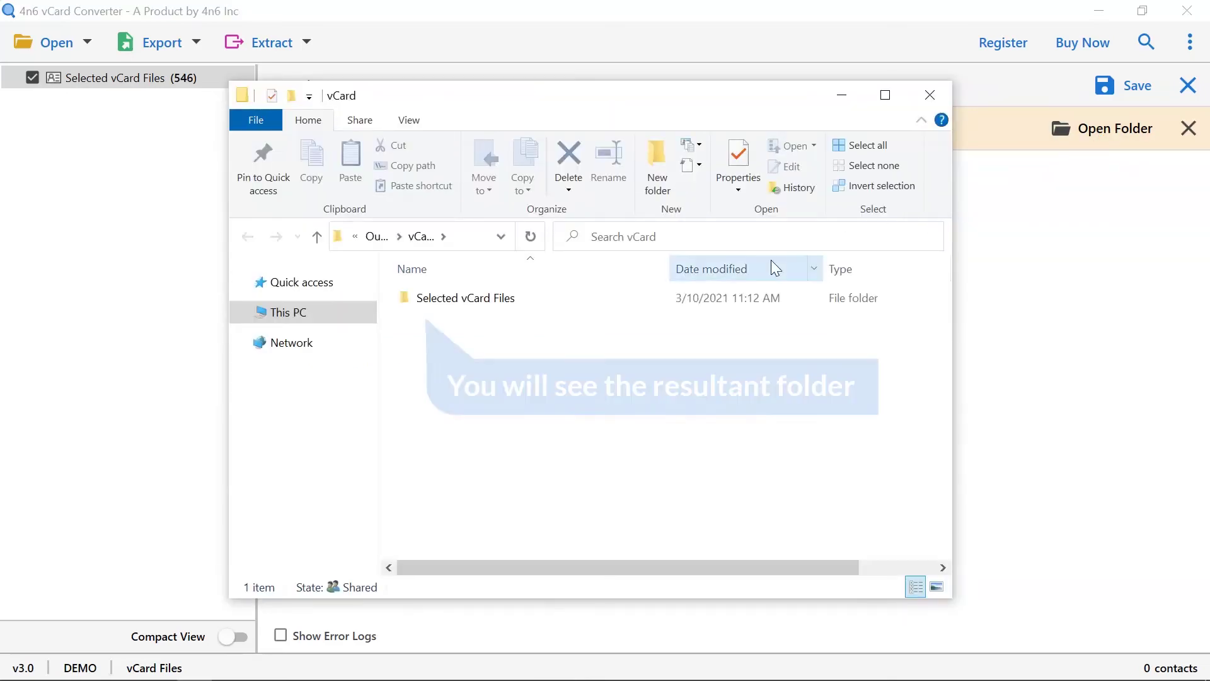
click(524, 300)
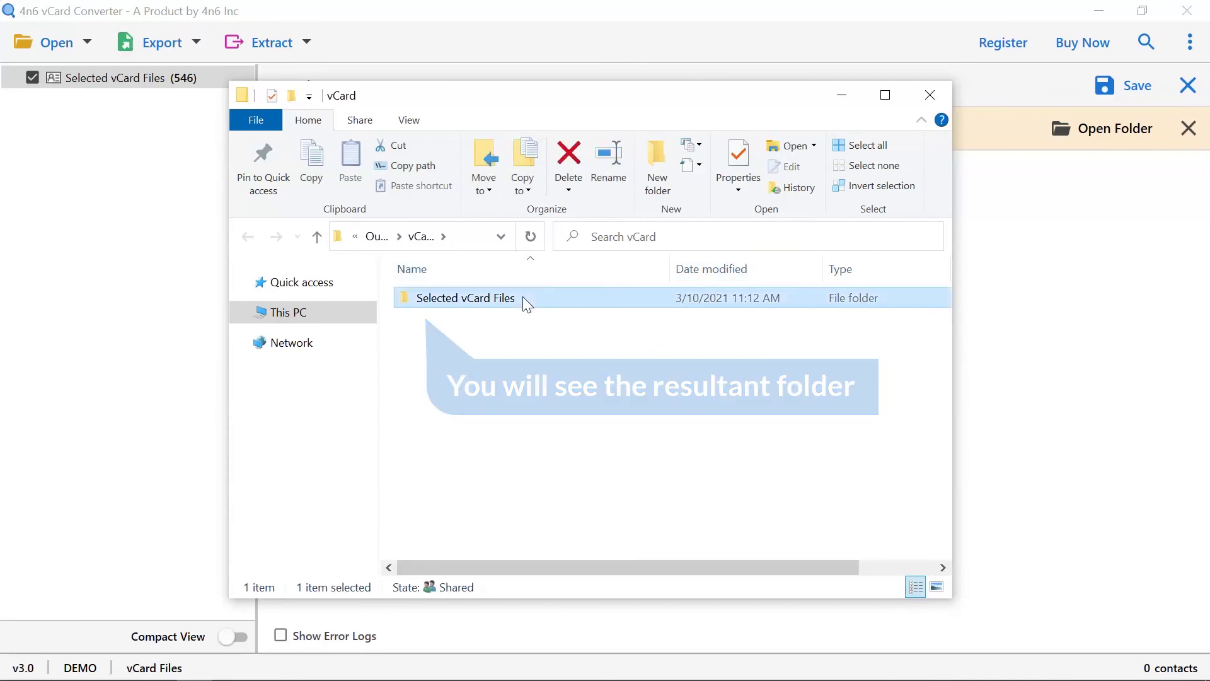
double_click(524, 298)
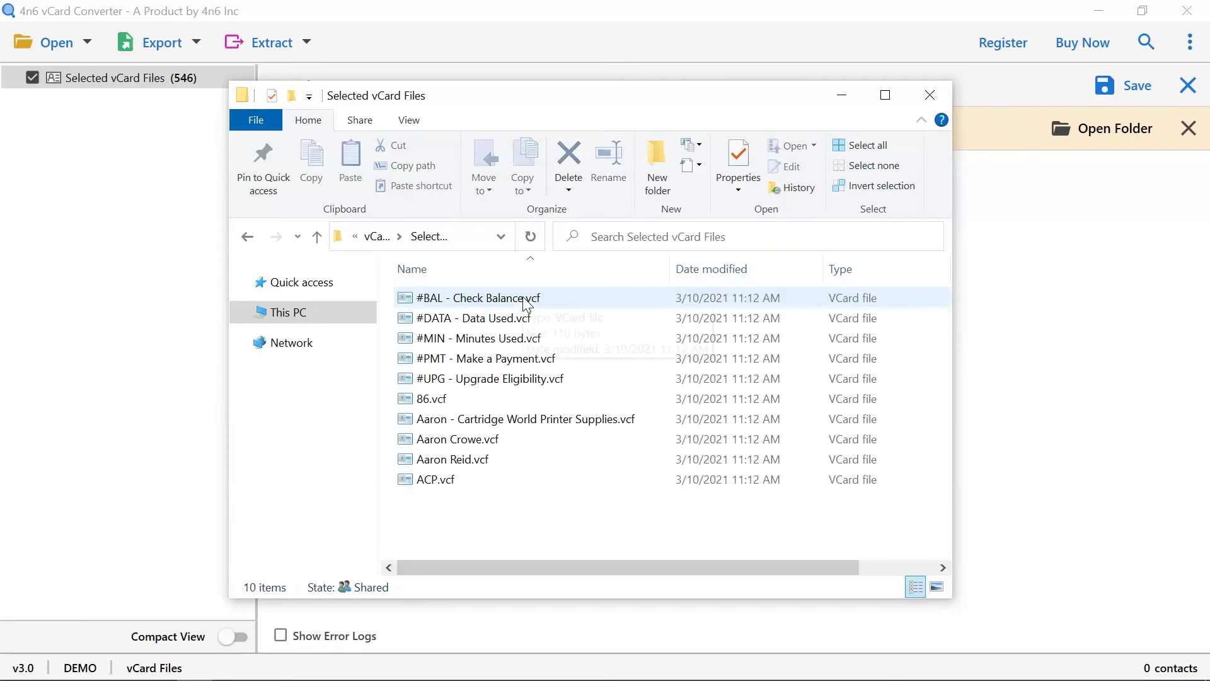